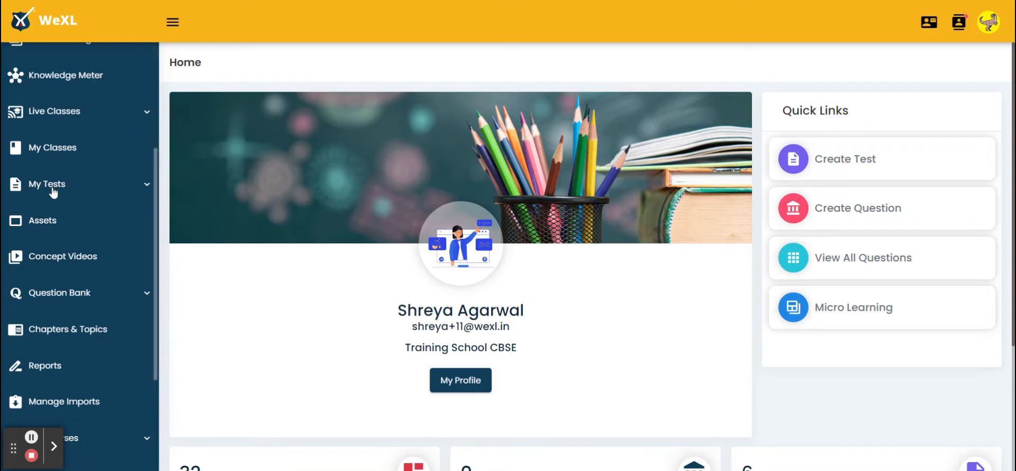
Step: Open the test repository under My Tests and start a new test, continuing past the introduction to the details form
{"action": "left_click", "coordinate": [53, 191]}
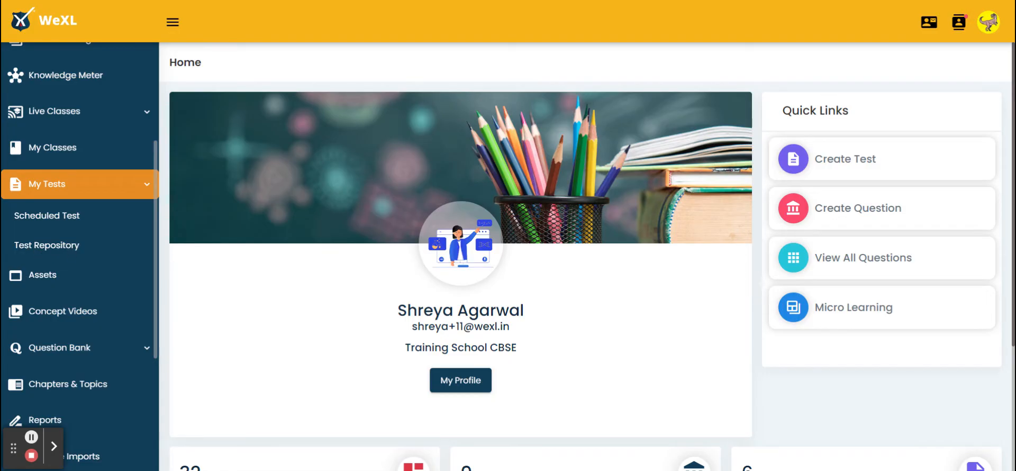
{"action": "left_click", "coordinate": [70, 246]}
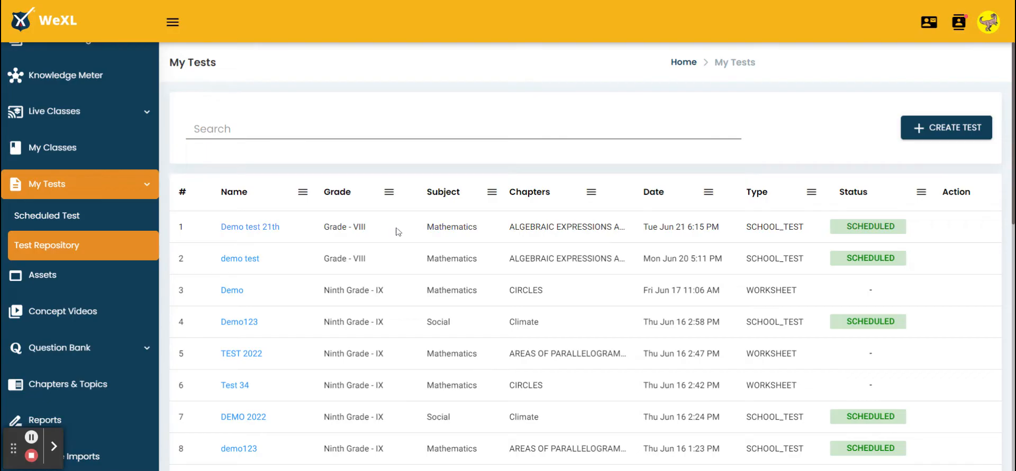
{"action": "scroll", "coordinate": [414, 291], "scroll_direction": "down", "scroll_amount": 2}
{"action": "scroll", "coordinate": [415, 294], "scroll_direction": "up", "scroll_amount": 2}
{"action": "left_click", "coordinate": [937, 132]}
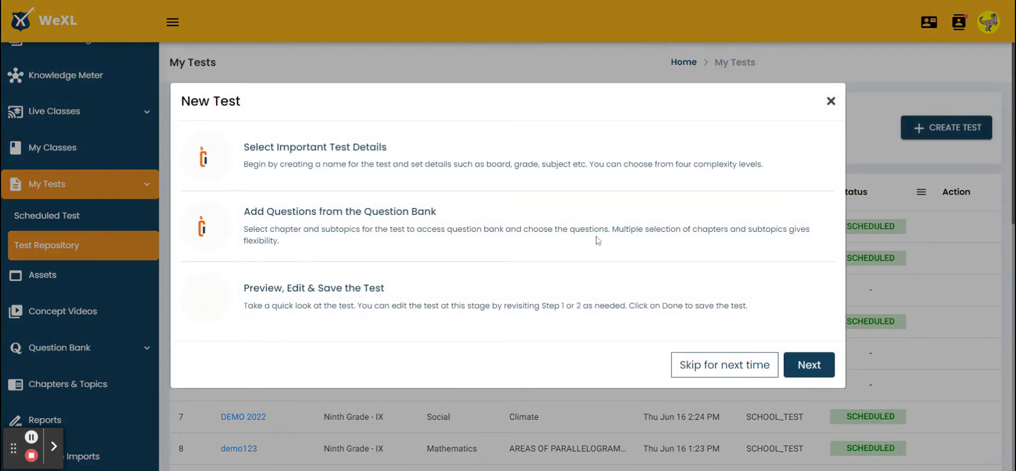
{"action": "left_click", "coordinate": [789, 373]}
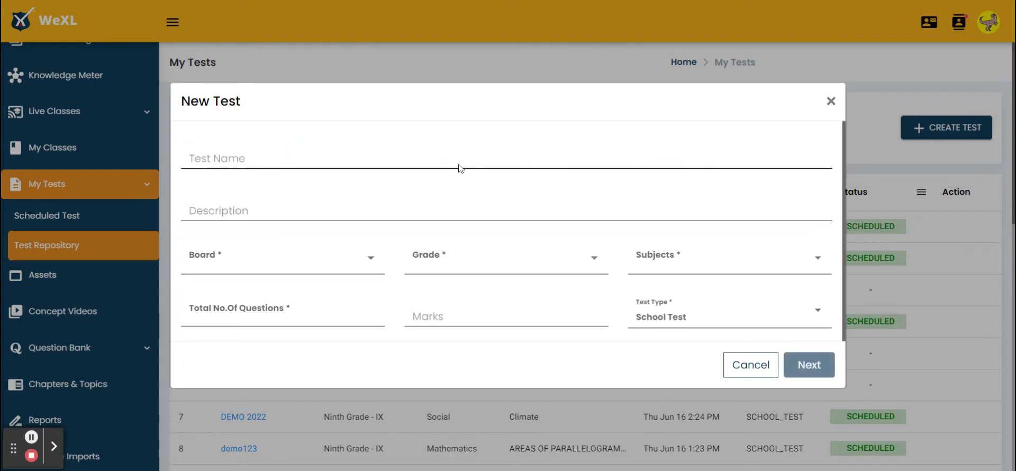
Step: Name the test "New Test" and enter "Maths Test" as its description
{"action": "left_click", "coordinate": [460, 162]}
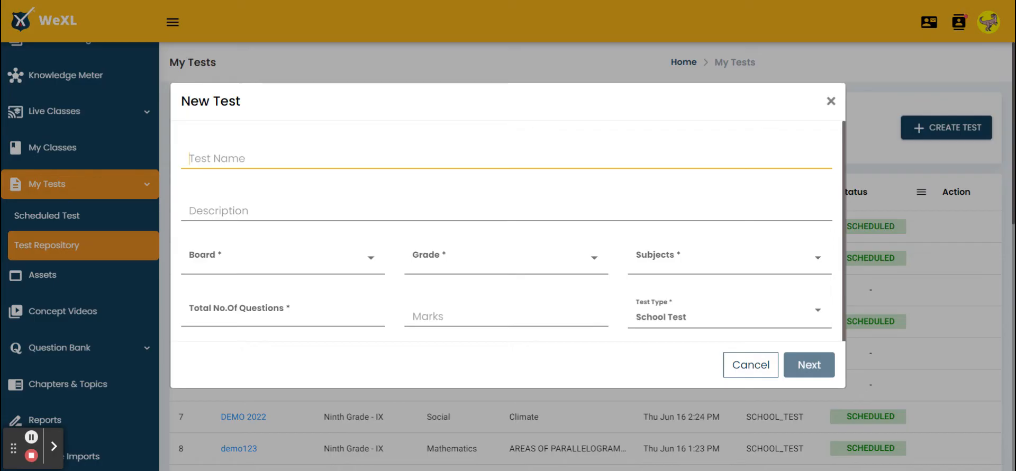
{"action": "type", "text": "New Test"}
{"action": "left_click", "coordinate": [346, 205]}
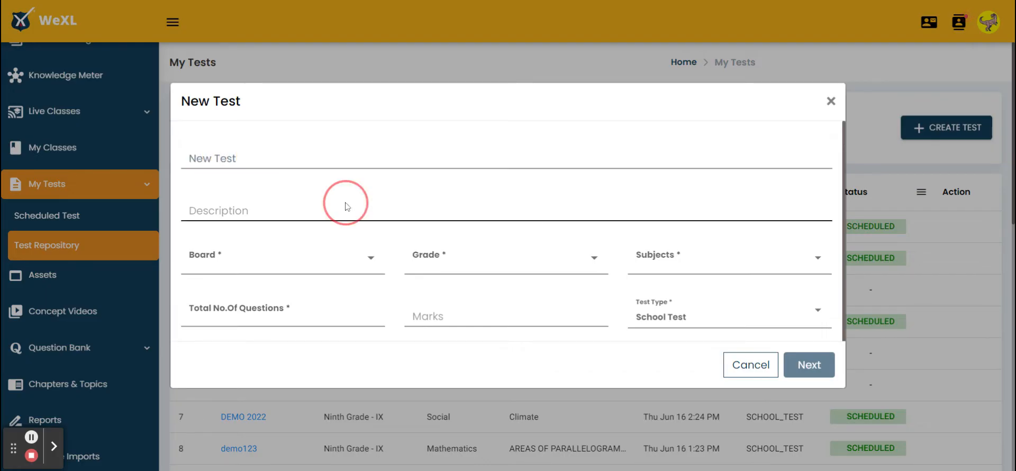
{"action": "type", "text": "M"}
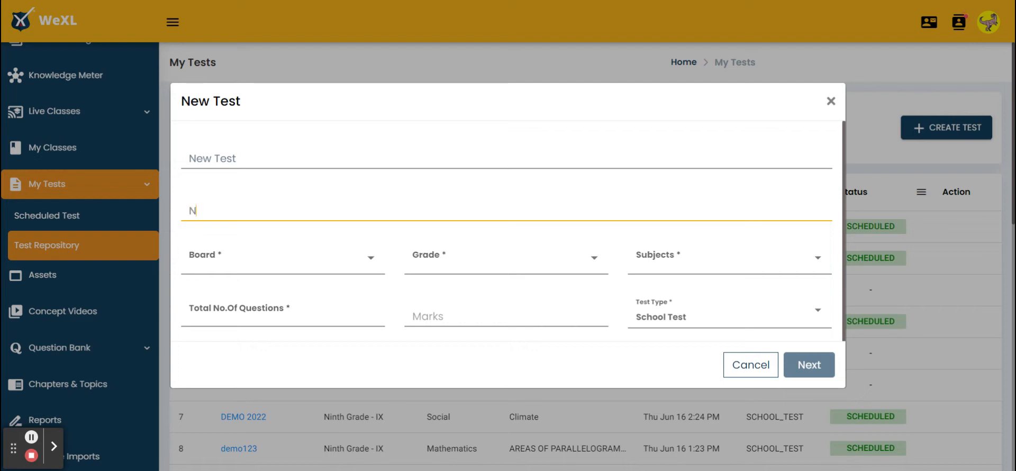
{"action": "key", "text": "BackSpace"}
{"action": "type", "text": "Maths Test"}
Step: Set the test's board to TRAINING SCHOOL CBSE CBSE, the grade to Grade - VIII and the subject to Mathematics
{"action": "left_click", "coordinate": [318, 262]}
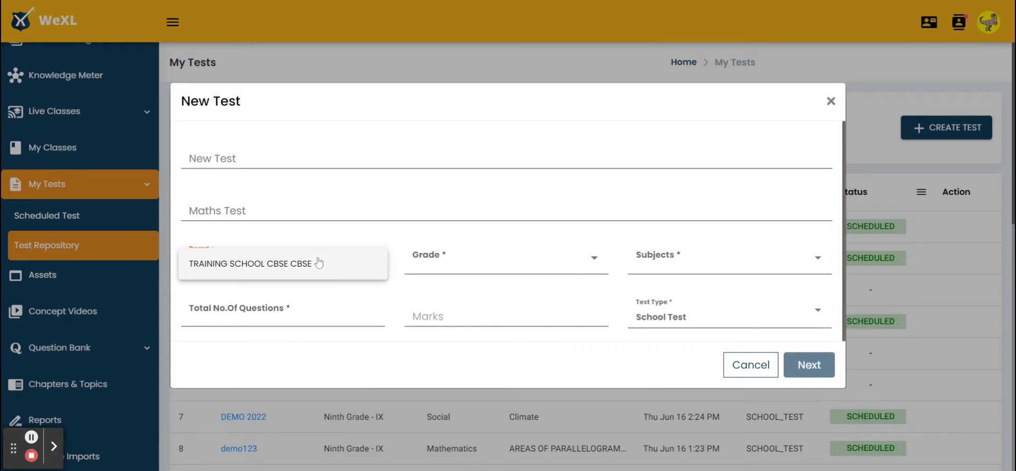
{"action": "left_click", "coordinate": [318, 263]}
{"action": "left_click", "coordinate": [454, 257]}
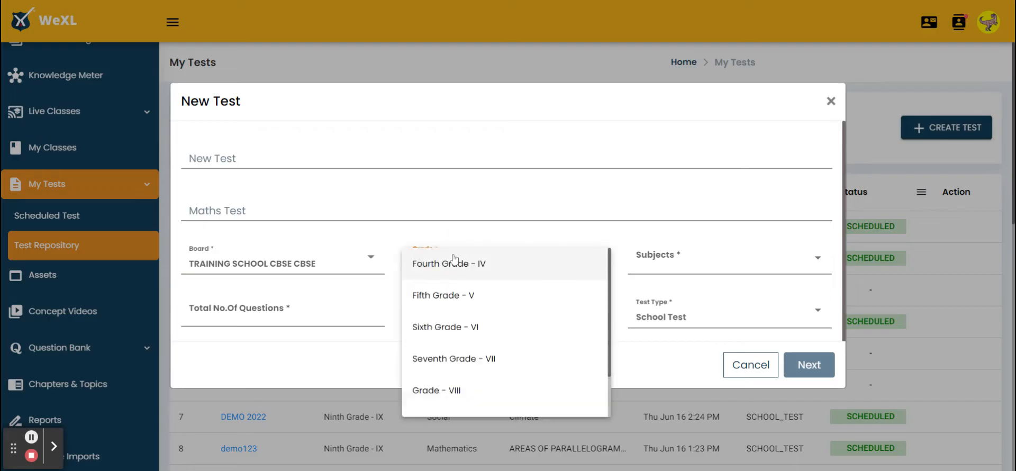
{"action": "left_click", "coordinate": [474, 390]}
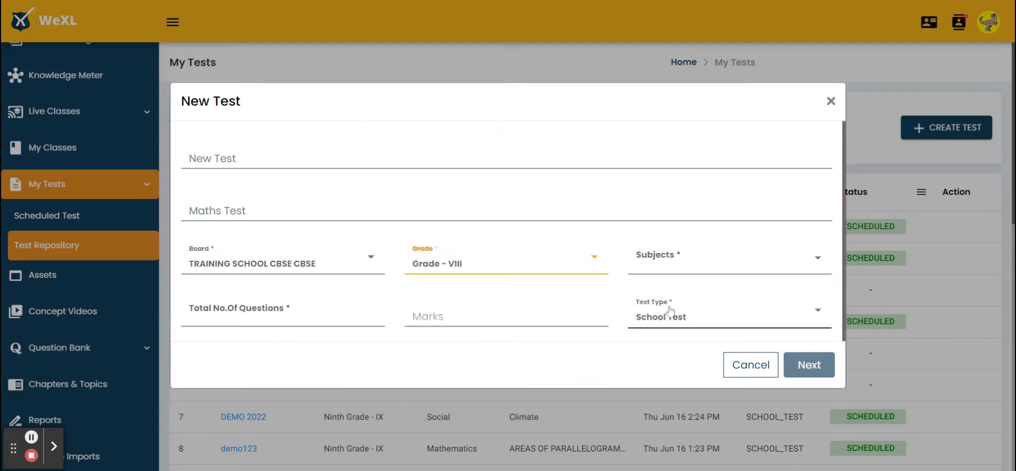
{"action": "left_click", "coordinate": [672, 255]}
{"action": "left_click", "coordinate": [673, 265]}
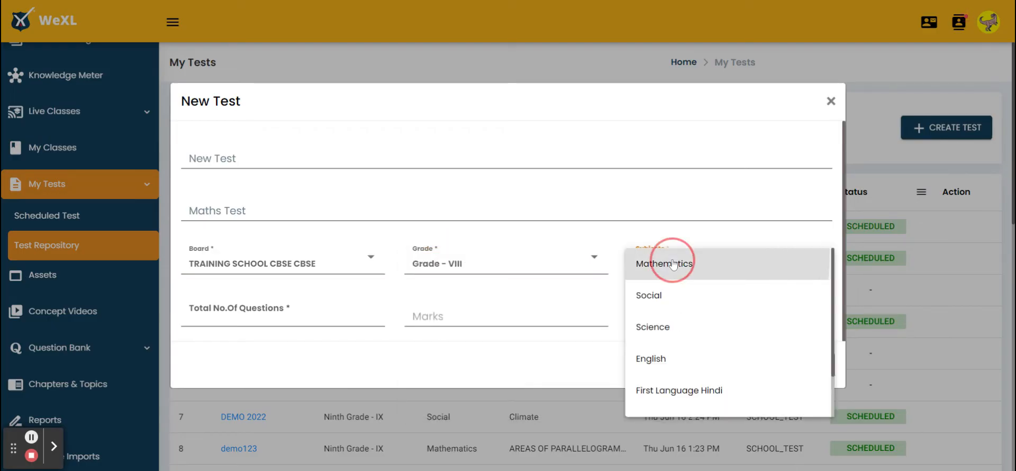
Step: Set 5 total questions, 10 marks and the School Test type, and proceed to question selection
{"action": "left_click", "coordinate": [369, 315]}
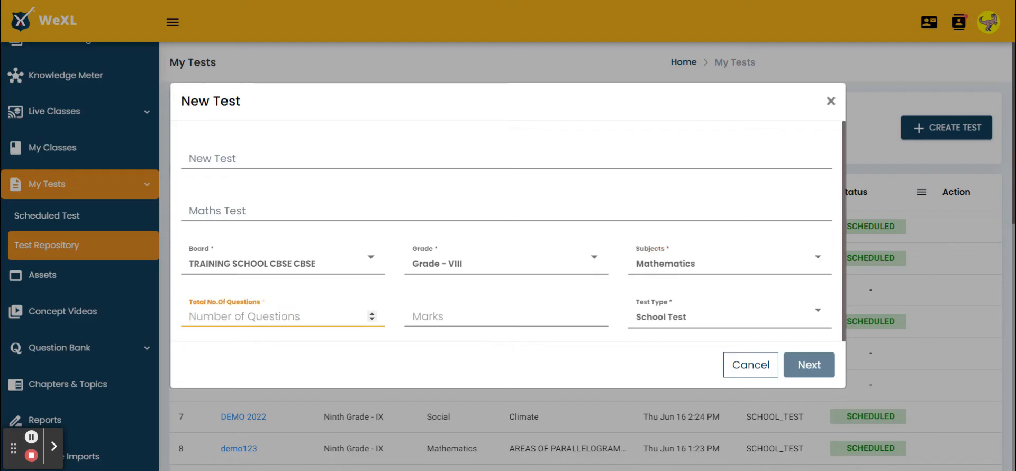
{"action": "type", "text": "5"}
{"action": "left_click", "coordinate": [426, 317]}
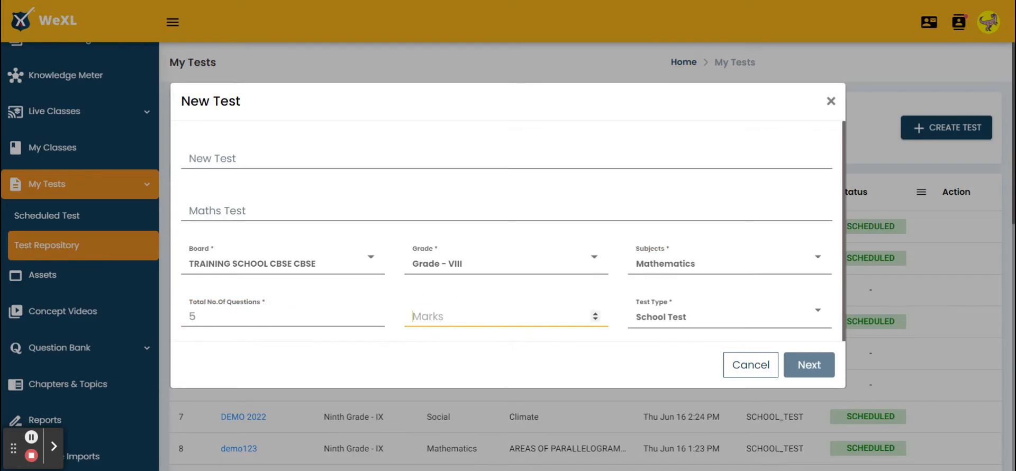
{"action": "type", "text": "10"}
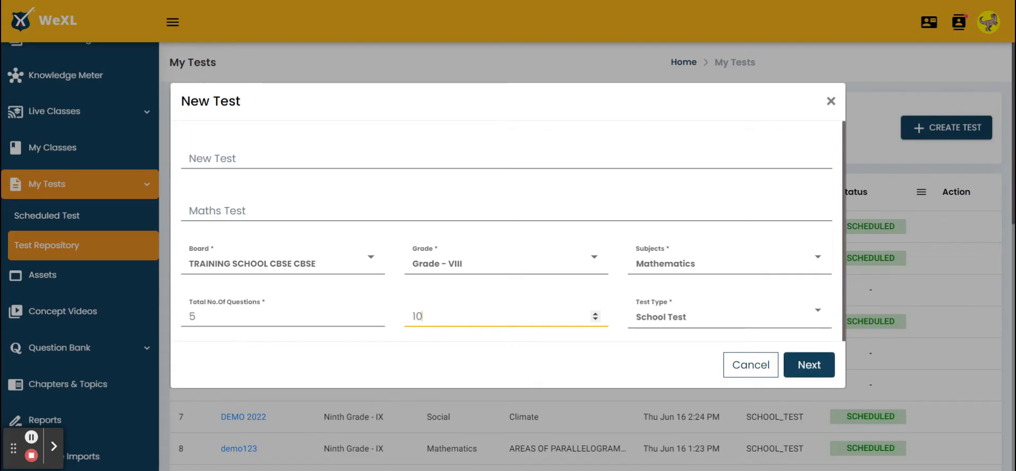
{"action": "left_click", "coordinate": [670, 320]}
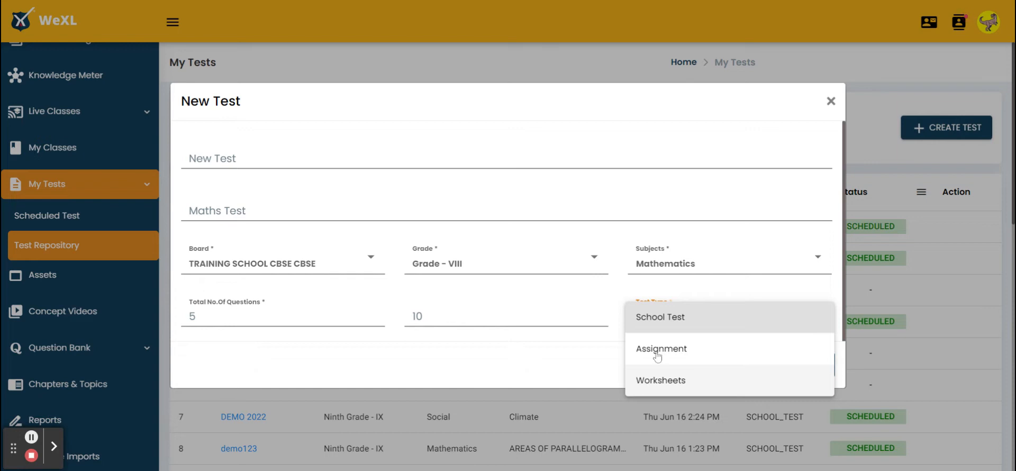
{"action": "left_click", "coordinate": [634, 320]}
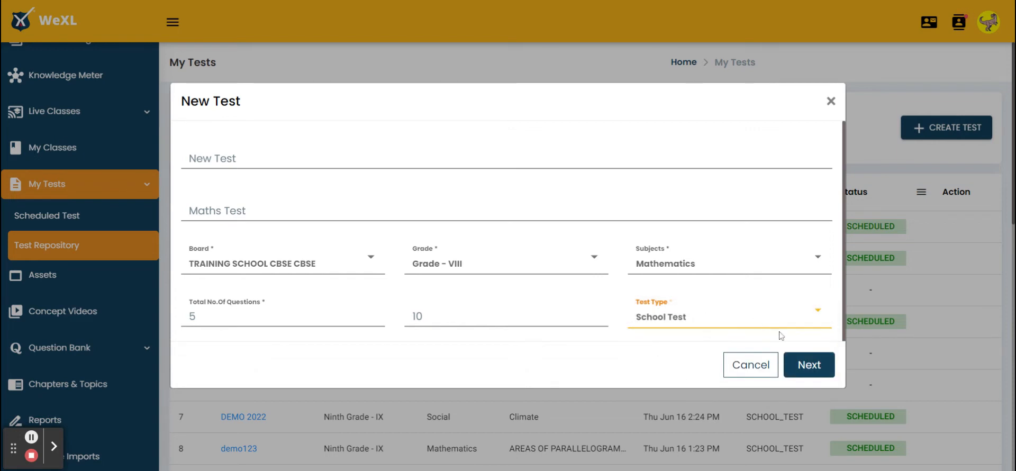
{"action": "left_click", "coordinate": [805, 365]}
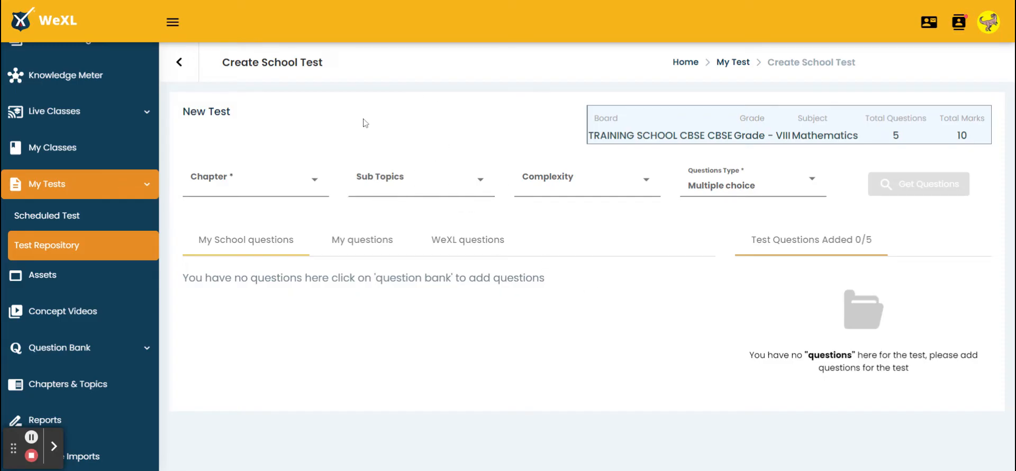
Step: Choose the Algebraic Expressions chapter with the subtopics Introduction, Multiplication of Algebraic Expressions and Algebraic Identities
{"action": "left_click", "coordinate": [289, 179]}
{"action": "left_click", "coordinate": [290, 184]}
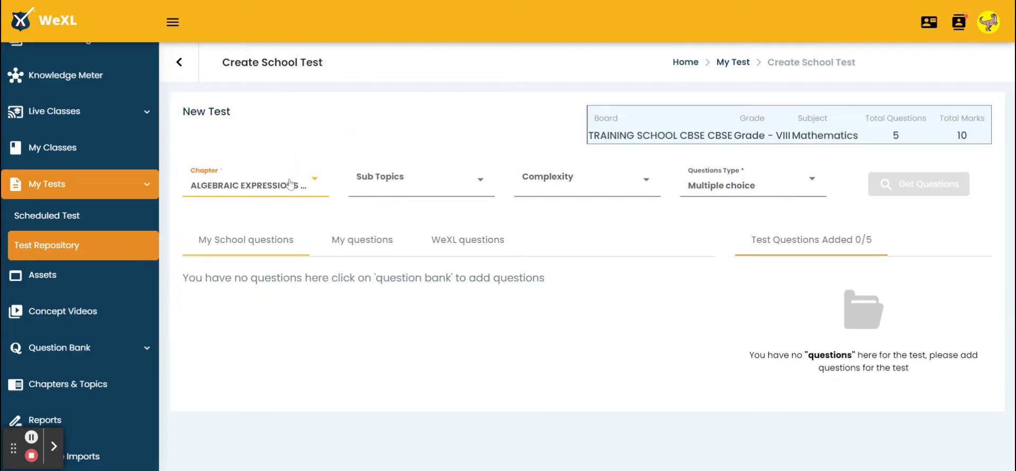
{"action": "left_click", "coordinate": [382, 178]}
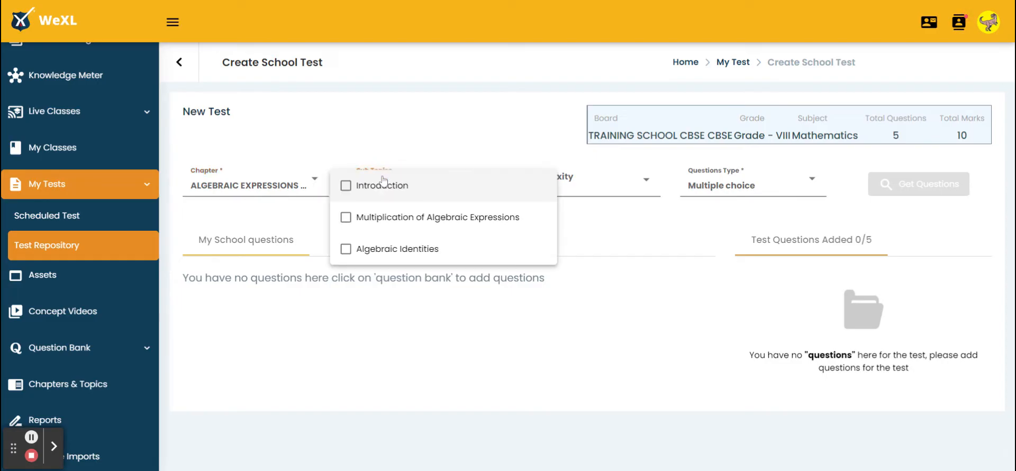
{"action": "left_click", "coordinate": [345, 188]}
{"action": "left_click", "coordinate": [346, 219]}
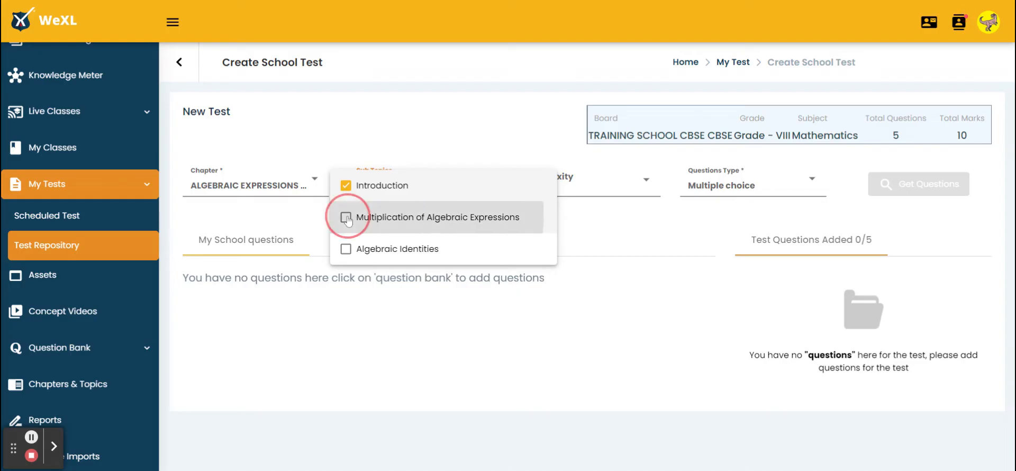
{"action": "left_click", "coordinate": [346, 249]}
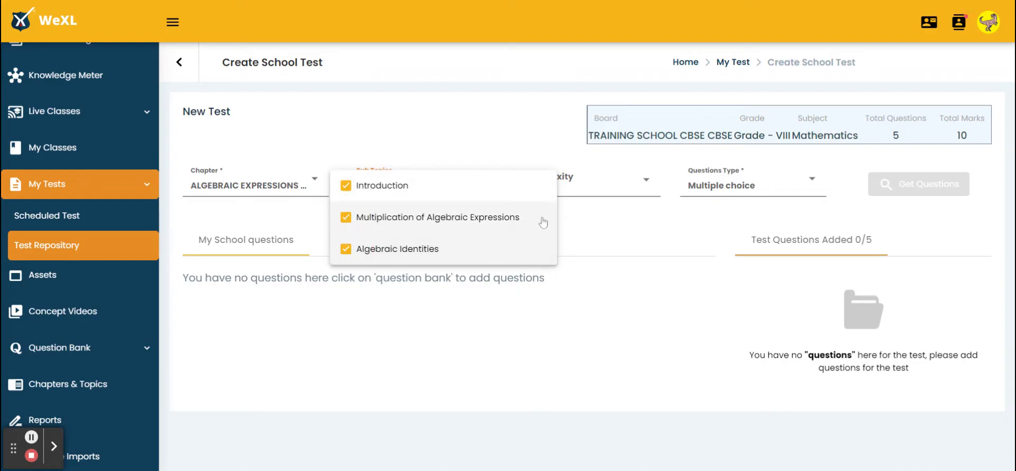
{"action": "left_click", "coordinate": [581, 218]}
Step: Set the question complexity to Medium and Simple
{"action": "left_click", "coordinate": [580, 189]}
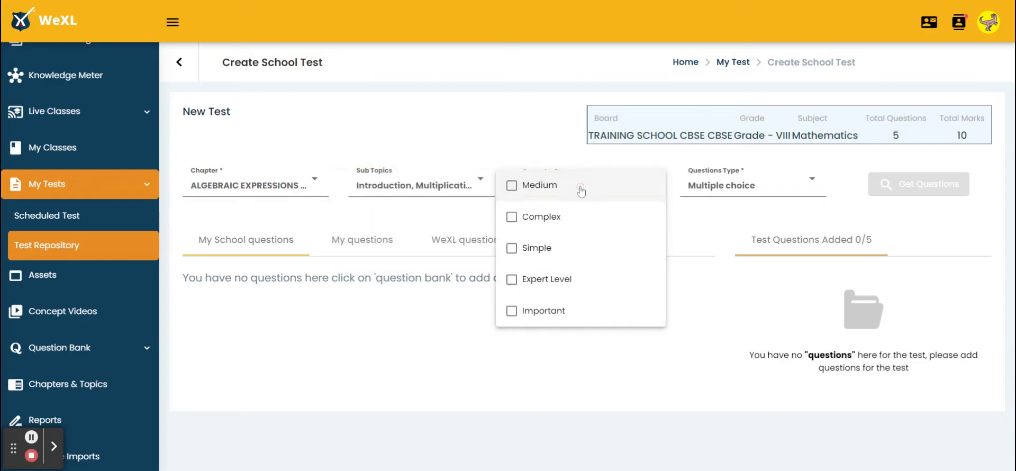
{"action": "left_click", "coordinate": [517, 190]}
{"action": "left_click", "coordinate": [516, 249]}
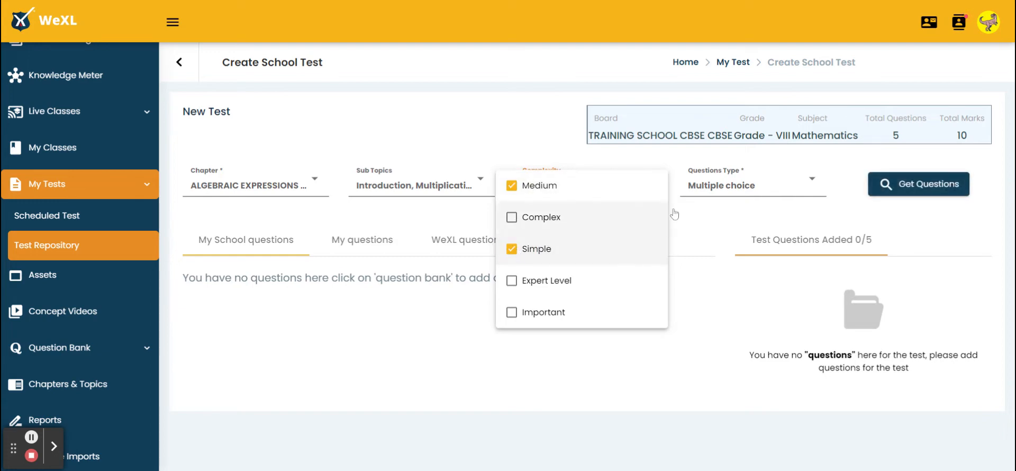
{"action": "left_click", "coordinate": [727, 239]}
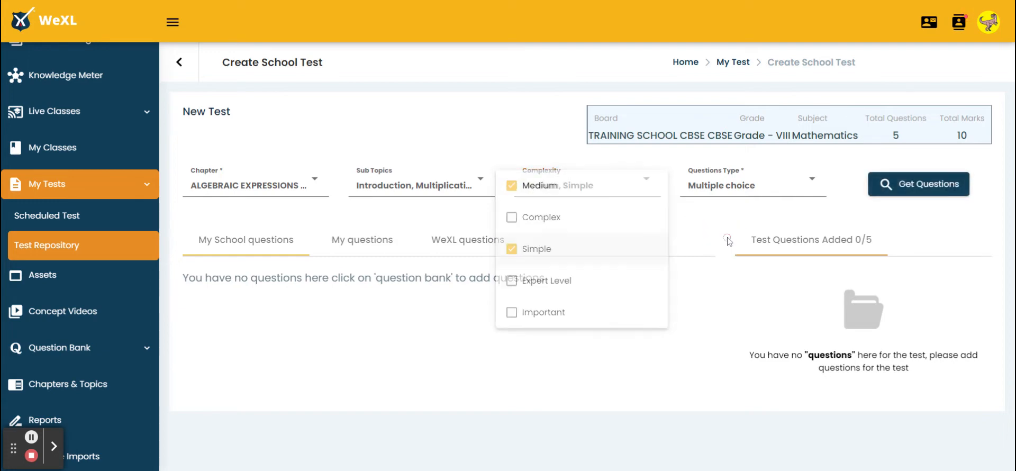
Step: Choose Multiple choice as the question type and retrieve the matching questions
{"action": "left_click", "coordinate": [731, 188]}
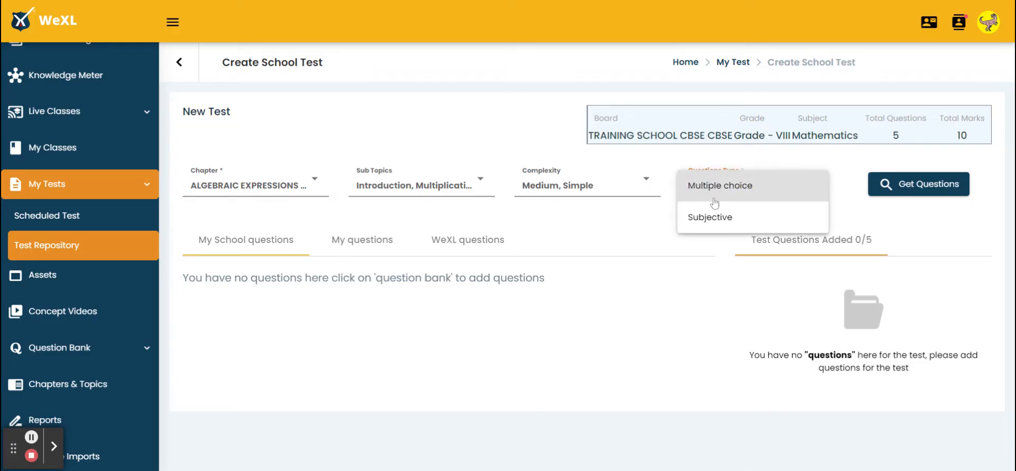
{"action": "left_click", "coordinate": [763, 185]}
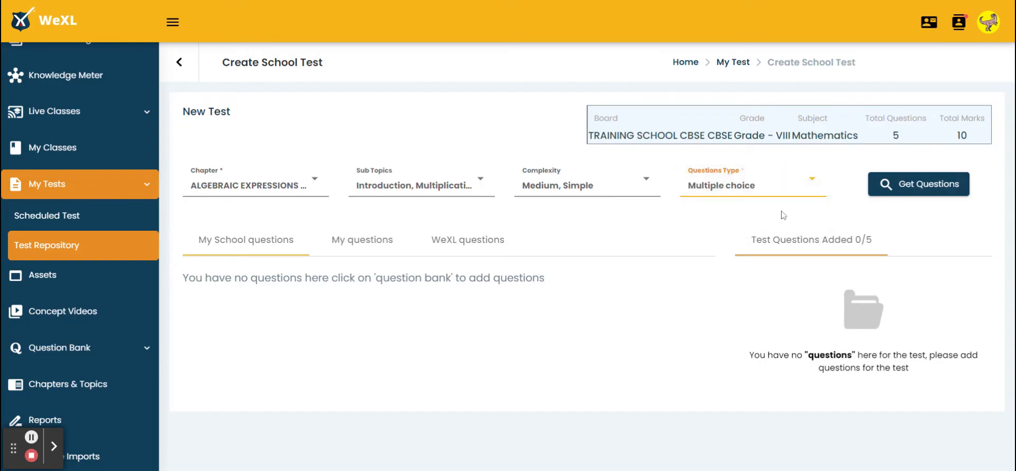
{"action": "left_click", "coordinate": [899, 186]}
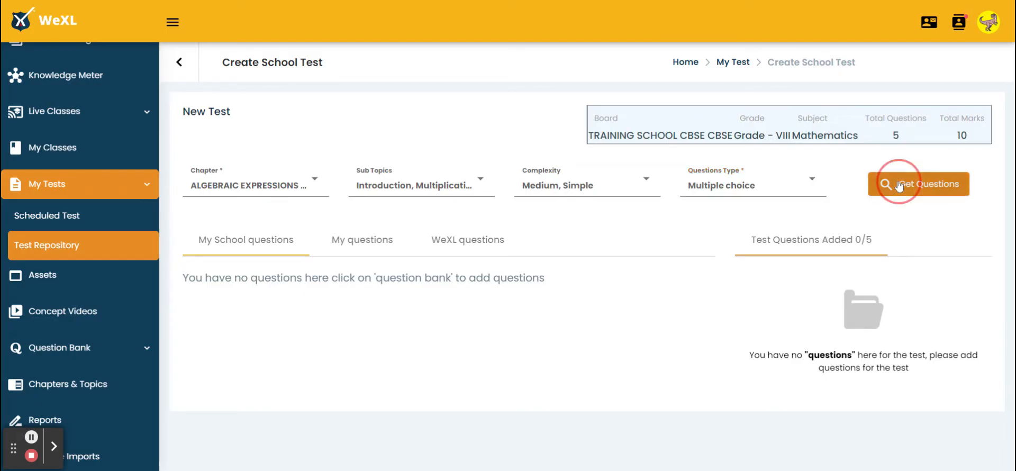
{"action": "scroll", "coordinate": [423, 349], "scroll_direction": "down", "scroll_amount": 4}
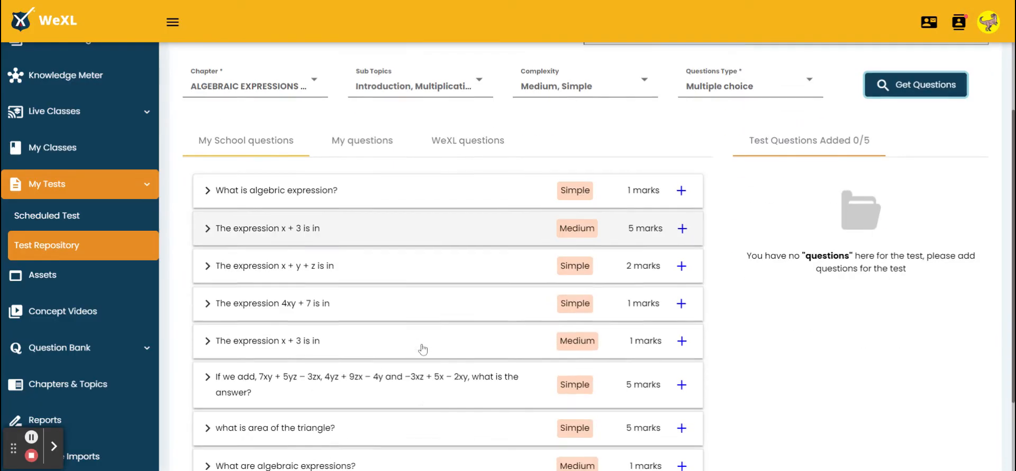
{"action": "scroll", "coordinate": [423, 349], "scroll_direction": "up", "scroll_amount": 4}
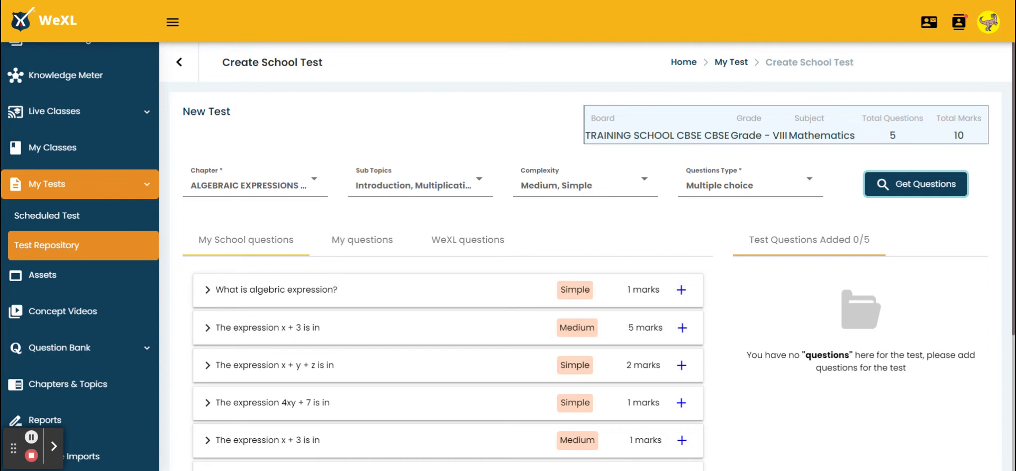
Step: Check the My questions and WeXL questions lists, and add "The expression 4xy + 7 is in" and "The expression x + y + z is in" from My School questions
{"action": "left_click", "coordinate": [357, 239]}
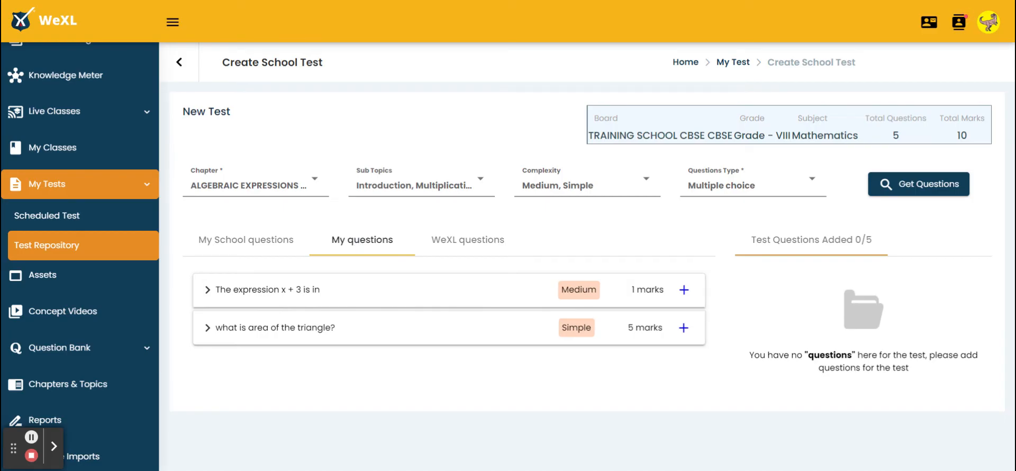
{"action": "left_click", "coordinate": [447, 242]}
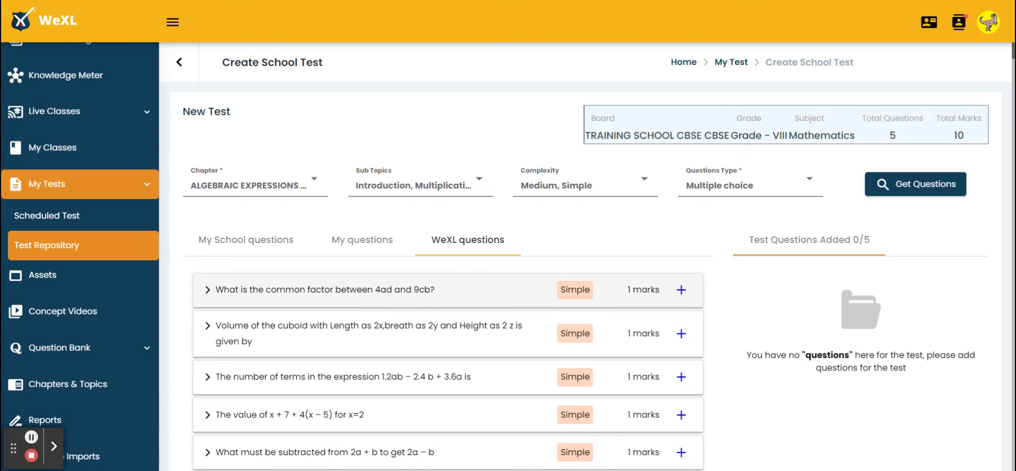
{"action": "left_click", "coordinate": [284, 242]}
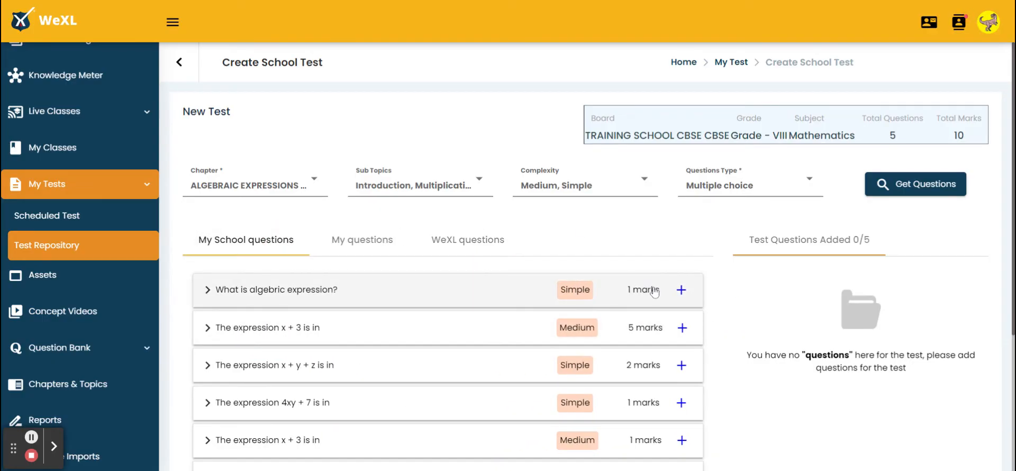
{"action": "left_click", "coordinate": [682, 403]}
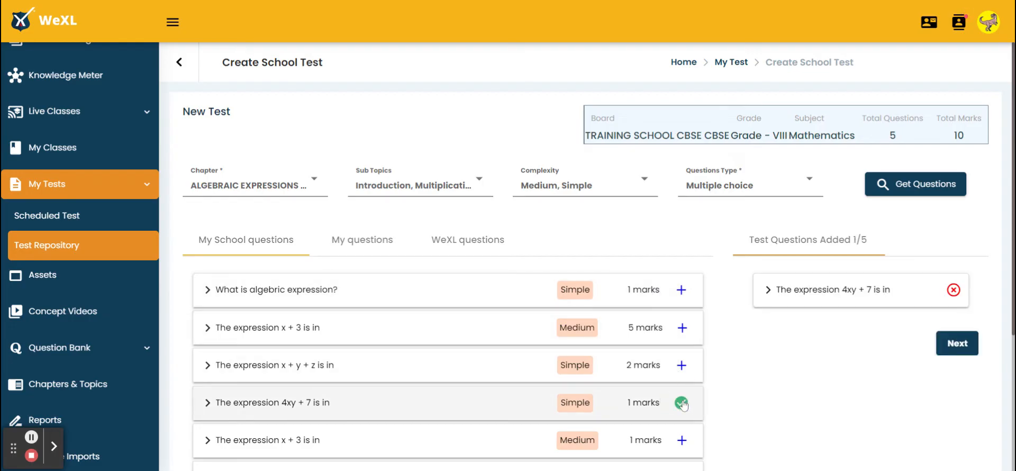
{"action": "left_click", "coordinate": [682, 366]}
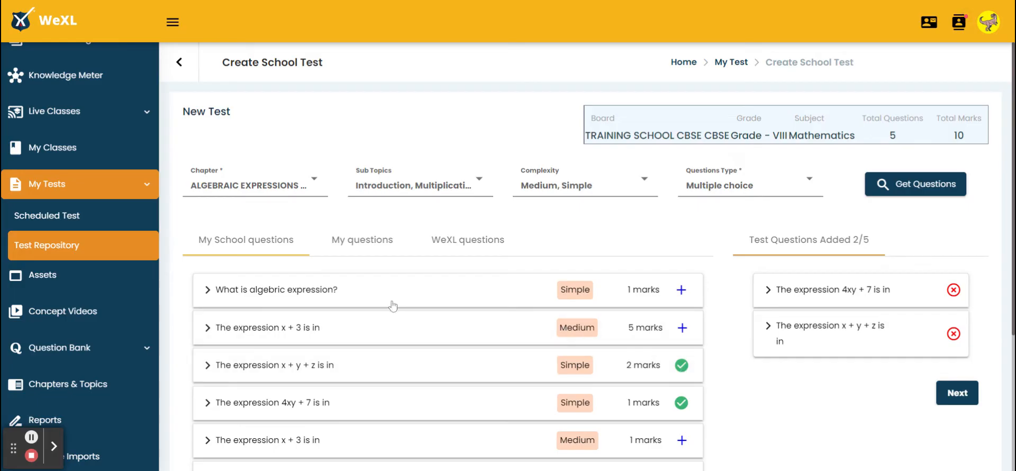
Step: Add three WeXL questions: terms in 1.2ab – 2.4 b + 3.6a, evaluating (200-5)x, and subtracting from 2a + b to get 2a – b
{"action": "left_click", "coordinate": [464, 240]}
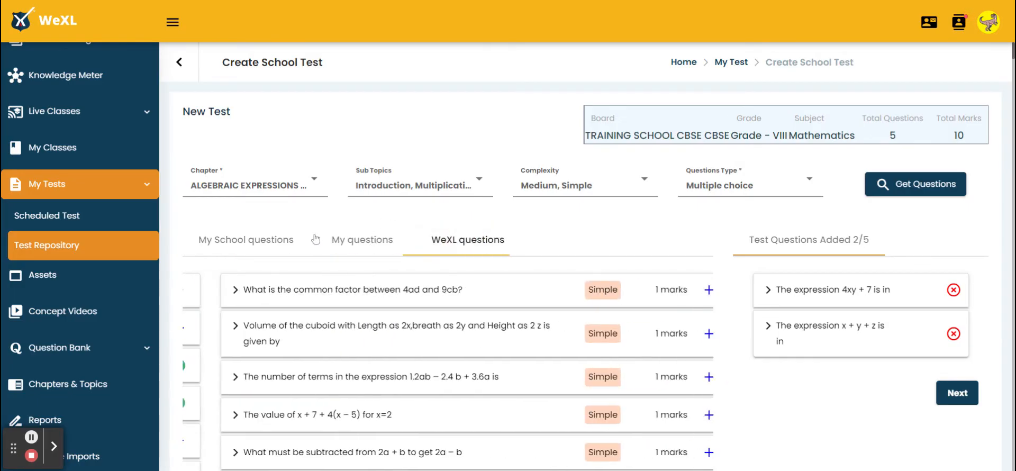
{"action": "left_click", "coordinate": [682, 380]}
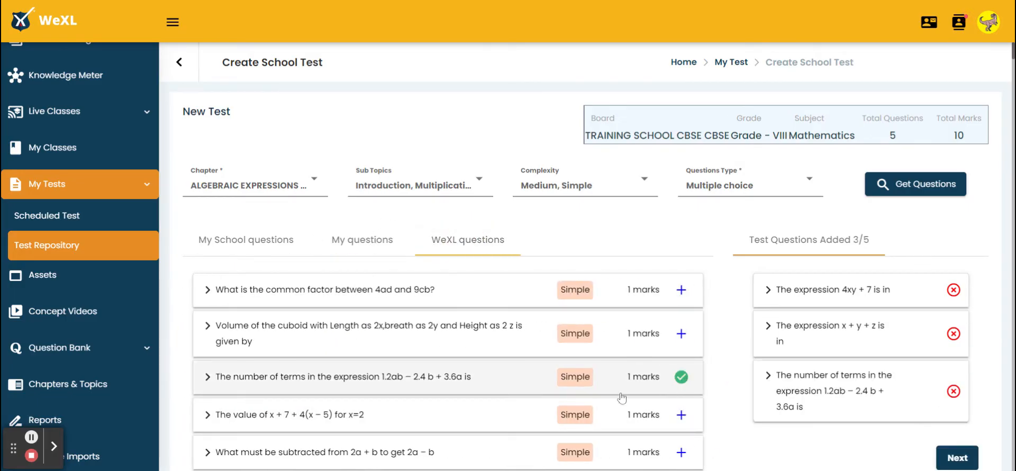
{"action": "scroll", "coordinate": [609, 397], "scroll_direction": "down", "scroll_amount": 3}
{"action": "left_click", "coordinate": [679, 394]}
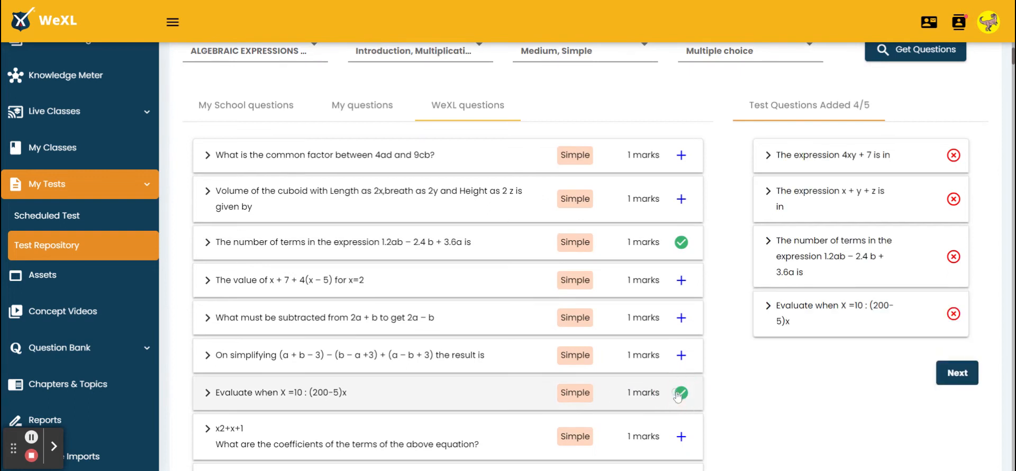
{"action": "left_click", "coordinate": [681, 318]}
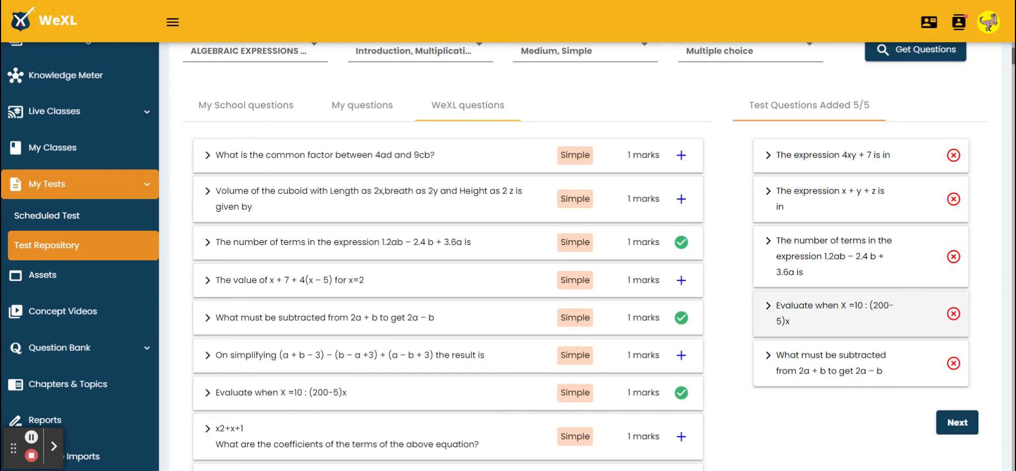
Step: Remove and re-add the question "Evaluate when X =10 : (200-5)x", and proceed with the five selected questions
{"action": "left_click", "coordinate": [953, 313]}
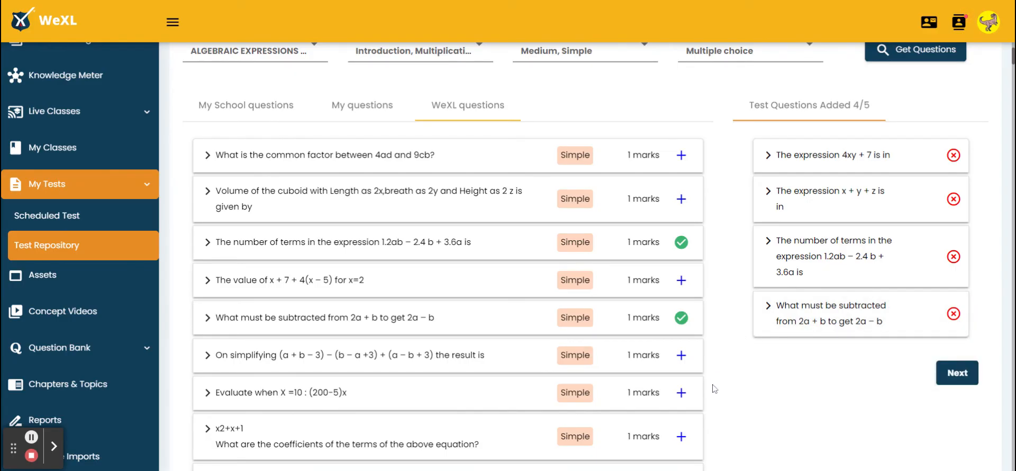
{"action": "left_click", "coordinate": [681, 396]}
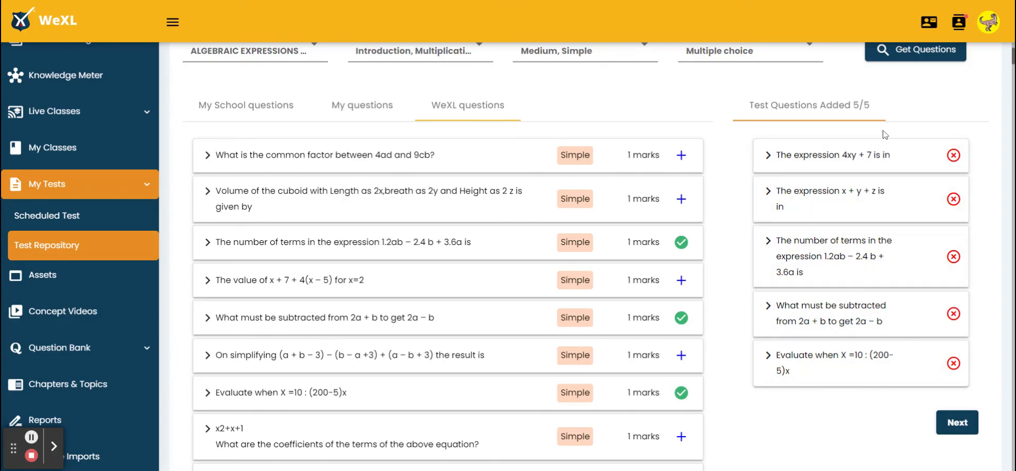
{"action": "left_click", "coordinate": [955, 423]}
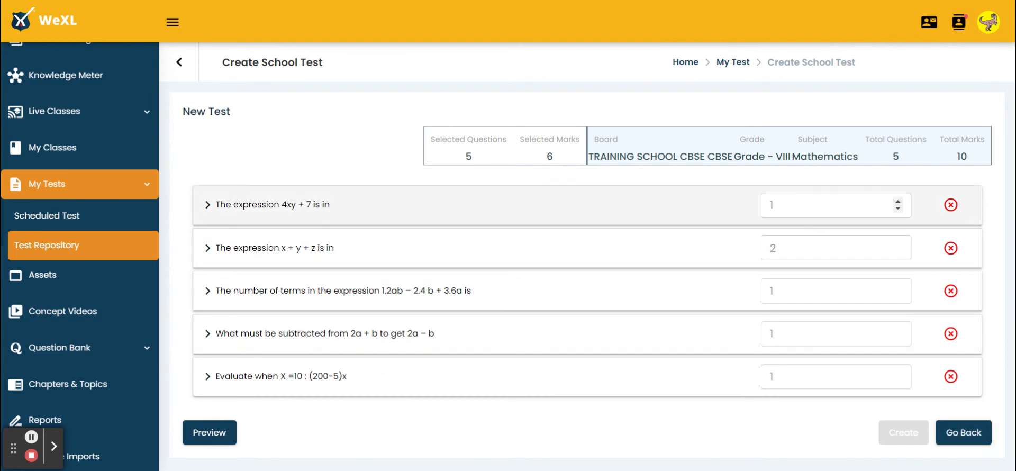
Step: Set the marks to 2 for "The expression 4xy + 7 is in" and "The number of terms in the expression 1.2ab – 2.4 b + 3.6a is"
{"action": "left_click", "coordinate": [795, 209]}
{"action": "type", "text": "2"}
{"action": "left_click", "coordinate": [792, 290]}
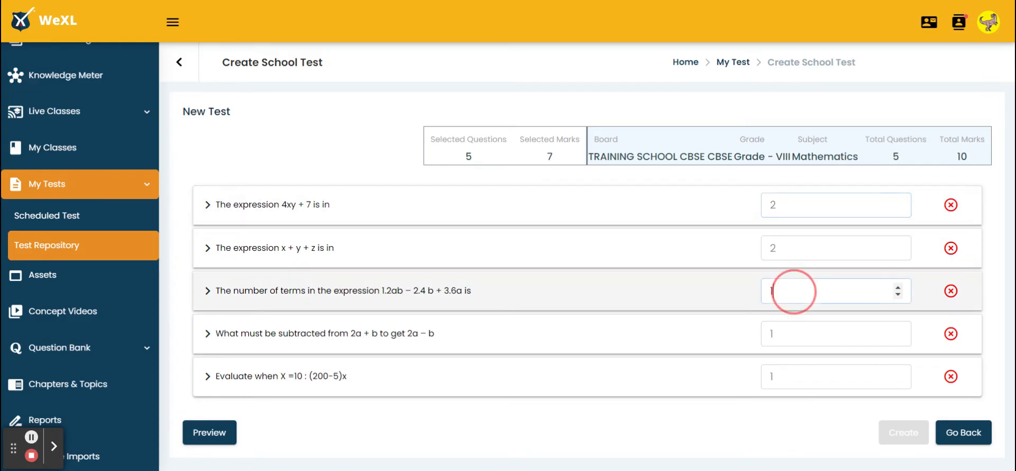
{"action": "key", "text": "BackSpace"}
{"action": "type", "text": "2"}
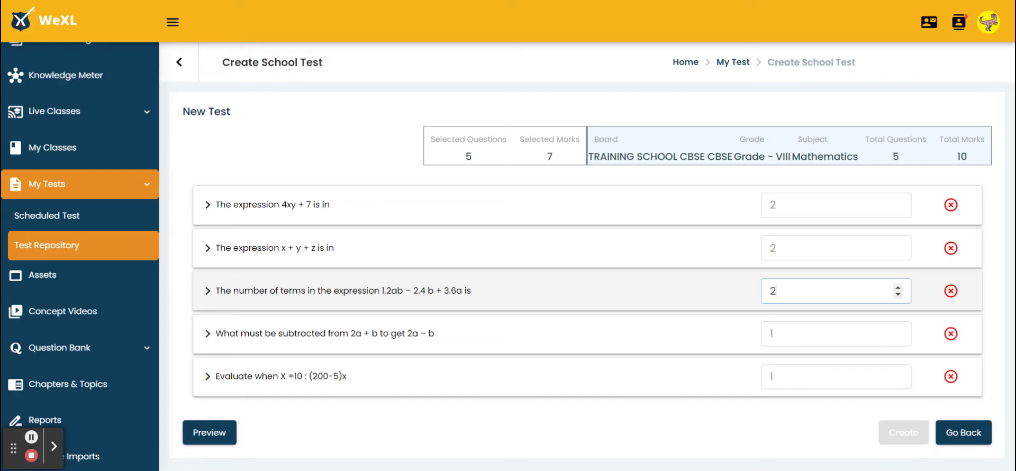
Step: Set the marks to 1 for "What must be subtracted from 2a + b to get 2a – b" and 3 for "Evaluate when X =10 : (200-5)x"
{"action": "left_click", "coordinate": [791, 334]}
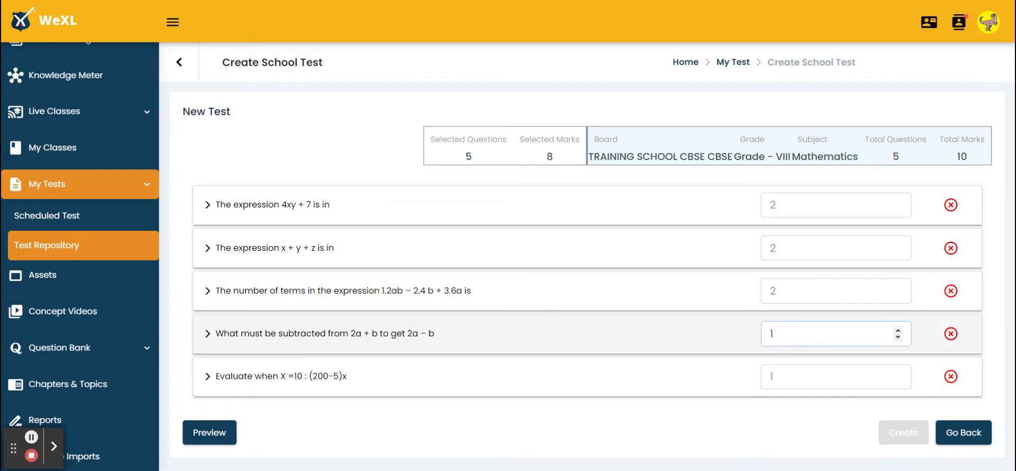
{"action": "type", "text": "1"}
{"action": "left_click", "coordinate": [791, 382]}
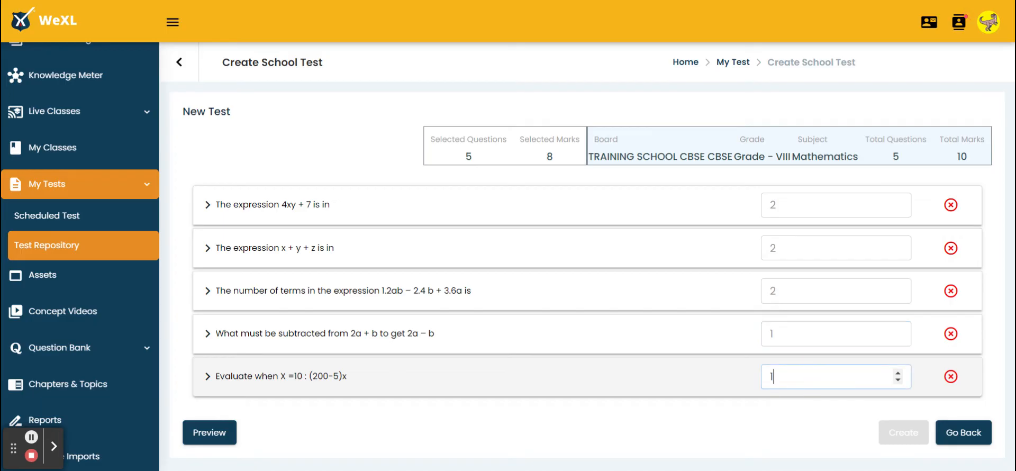
{"action": "type", "text": "3"}
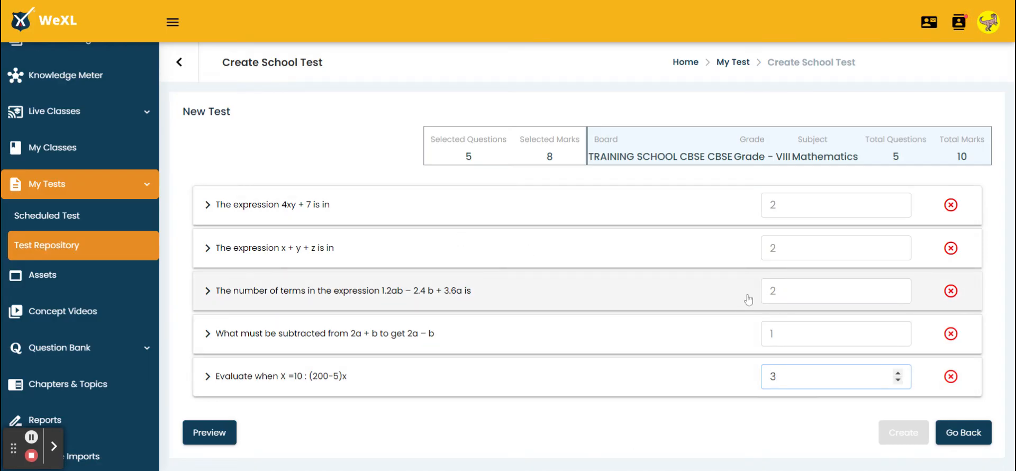
Step: Review the preview of all test questions, and create the test, returning to the dashboard
{"action": "left_click", "coordinate": [232, 432]}
{"action": "scroll", "coordinate": [463, 212], "scroll_direction": "down", "scroll_amount": 5}
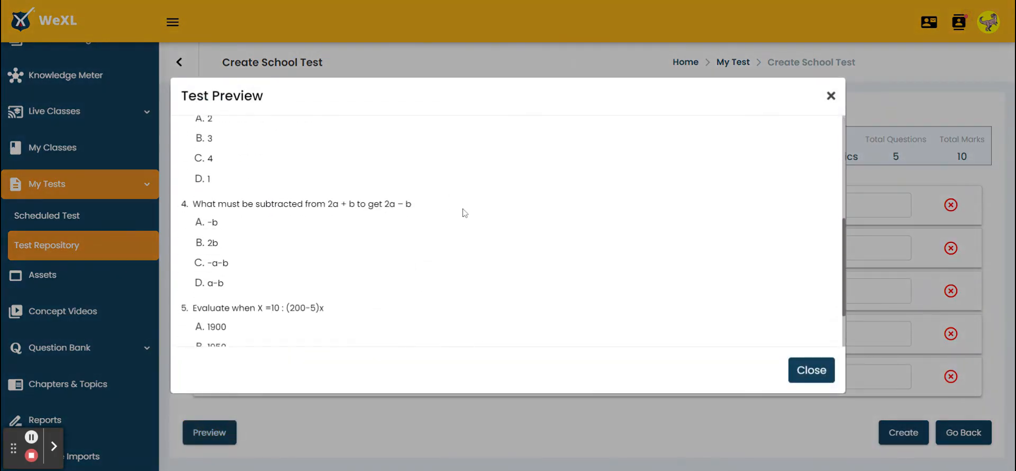
{"action": "scroll", "coordinate": [463, 212], "scroll_direction": "down", "scroll_amount": 2}
{"action": "scroll", "coordinate": [508, 231], "scroll_direction": "up", "scroll_amount": 7}
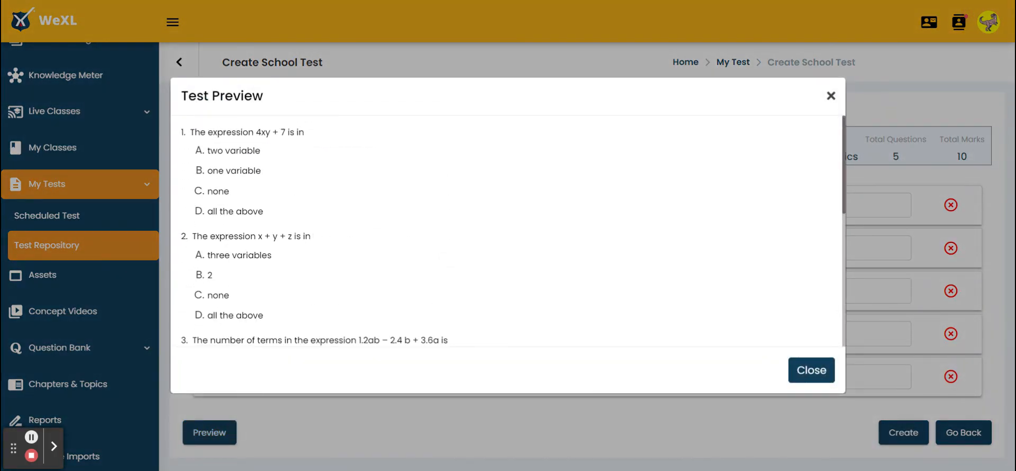
{"action": "left_click", "coordinate": [815, 373]}
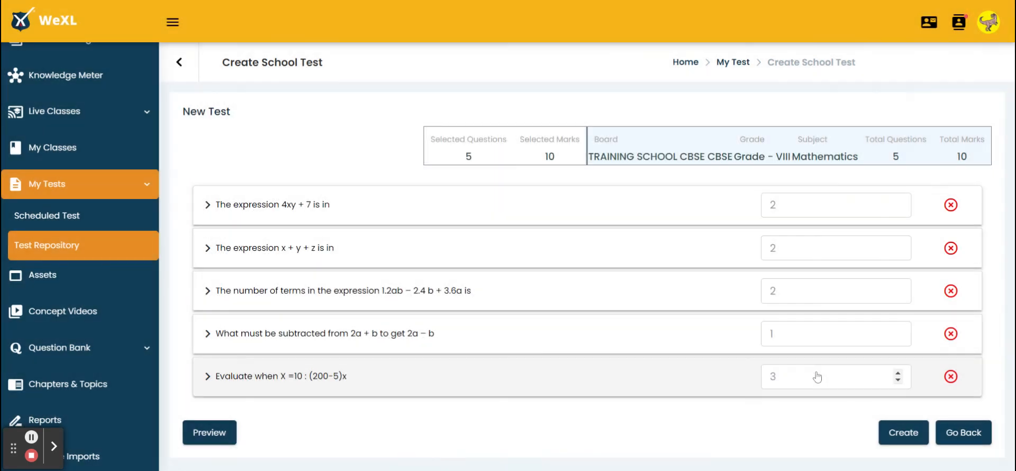
{"action": "left_click", "coordinate": [903, 444]}
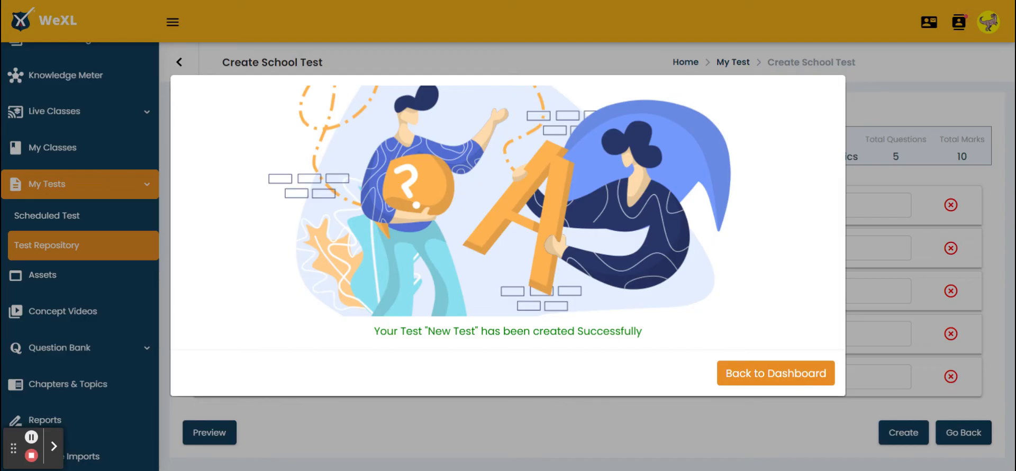
{"action": "left_click", "coordinate": [776, 374]}
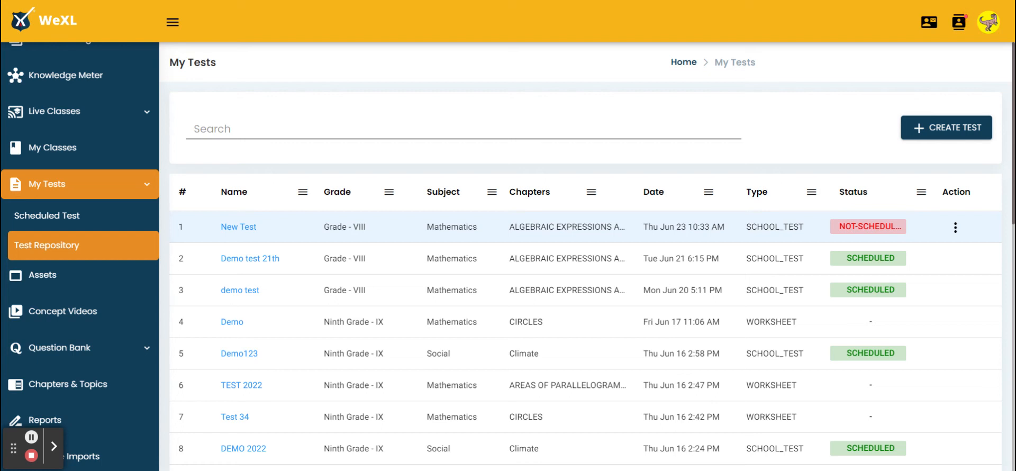
Step: Start scheduling New Test from the test list and choose the 8demo section
{"action": "left_click", "coordinate": [956, 228]}
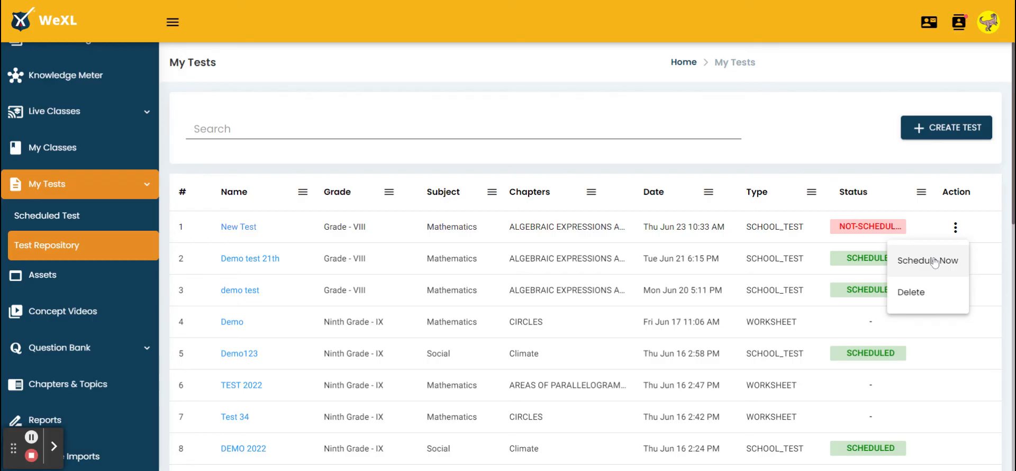
{"action": "left_click", "coordinate": [899, 260]}
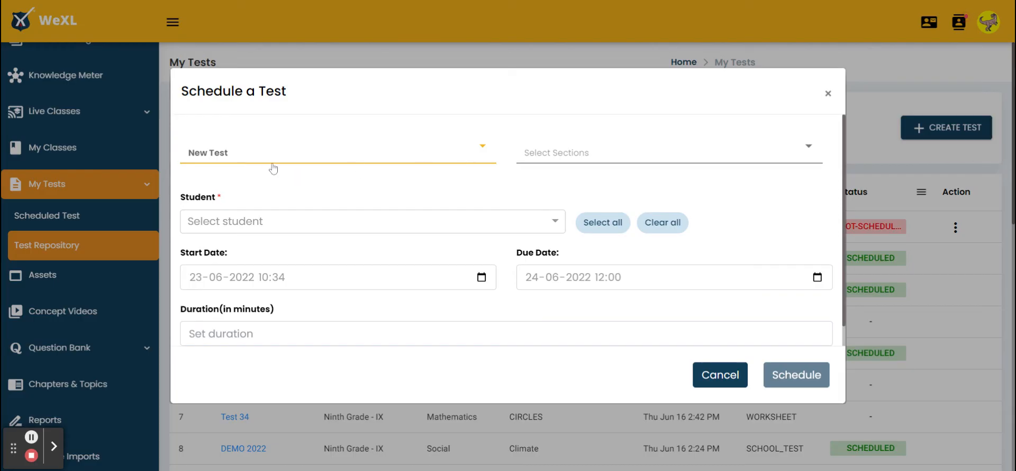
{"action": "left_click", "coordinate": [651, 151]}
{"action": "left_click", "coordinate": [610, 183]}
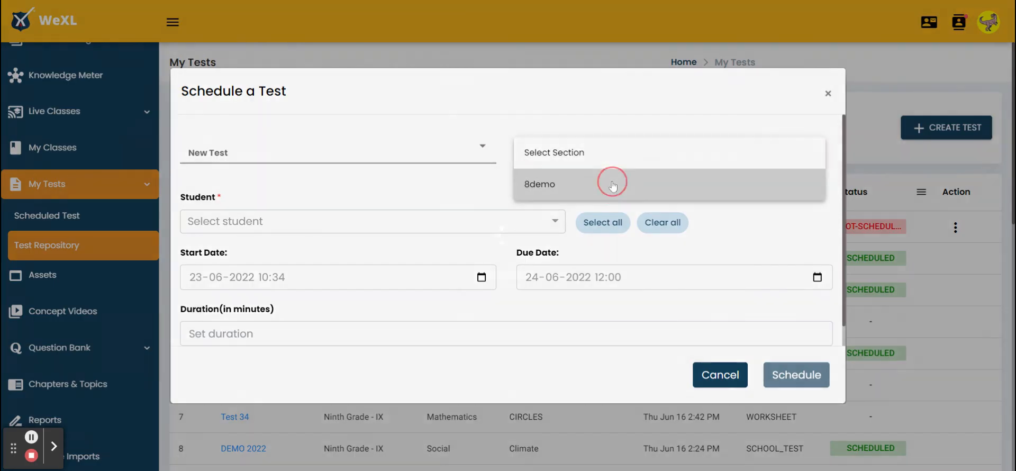
Step: Browse the section's student list and assign the test to all students
{"action": "left_click", "coordinate": [461, 221]}
{"action": "scroll", "coordinate": [420, 331], "scroll_direction": "down", "scroll_amount": 5}
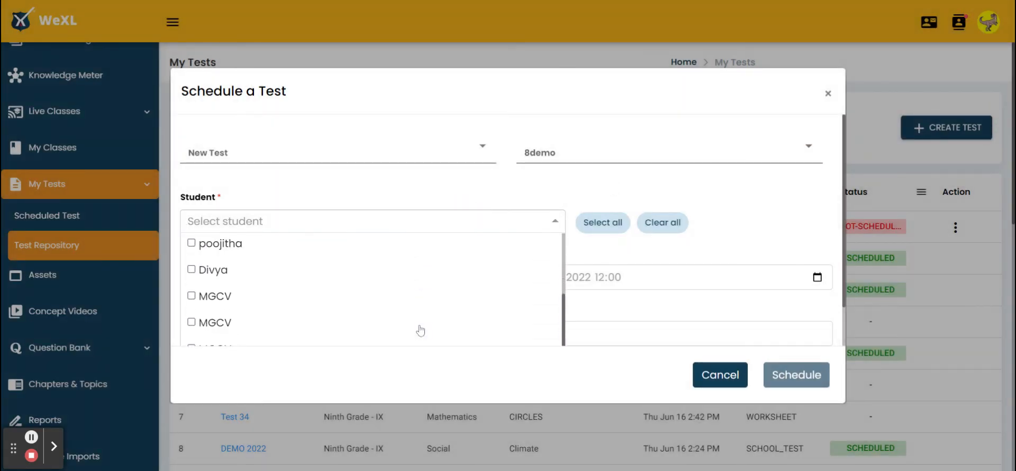
{"action": "scroll", "coordinate": [421, 330], "scroll_direction": "up", "scroll_amount": 5}
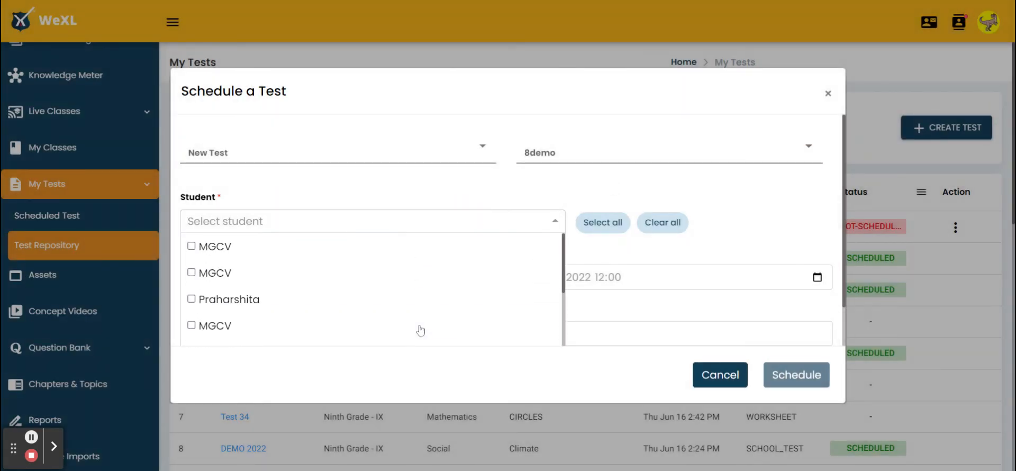
{"action": "left_click", "coordinate": [190, 246]}
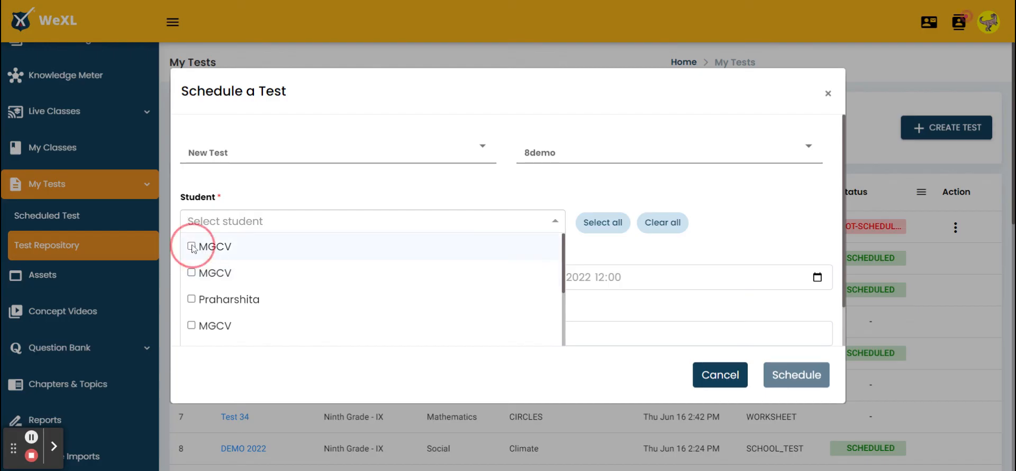
{"action": "left_click", "coordinate": [613, 224]}
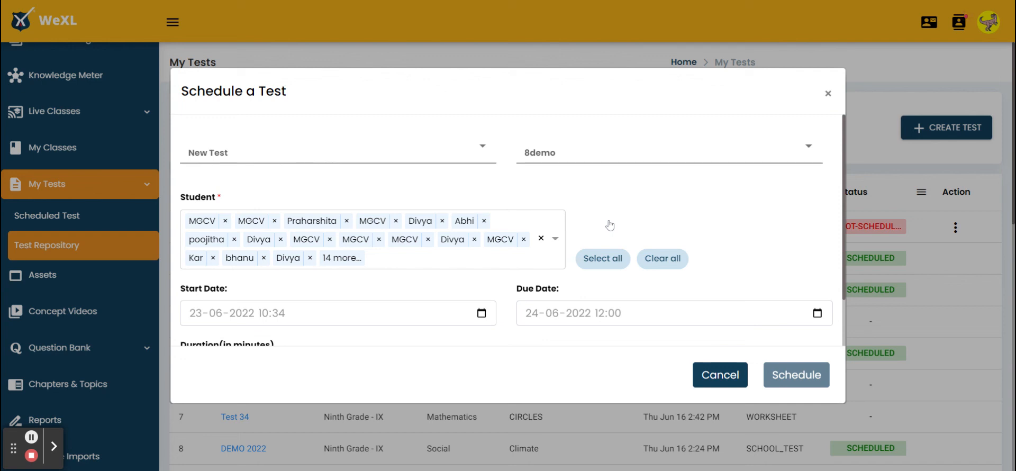
{"action": "scroll", "coordinate": [365, 318], "scroll_direction": "down", "scroll_amount": 1}
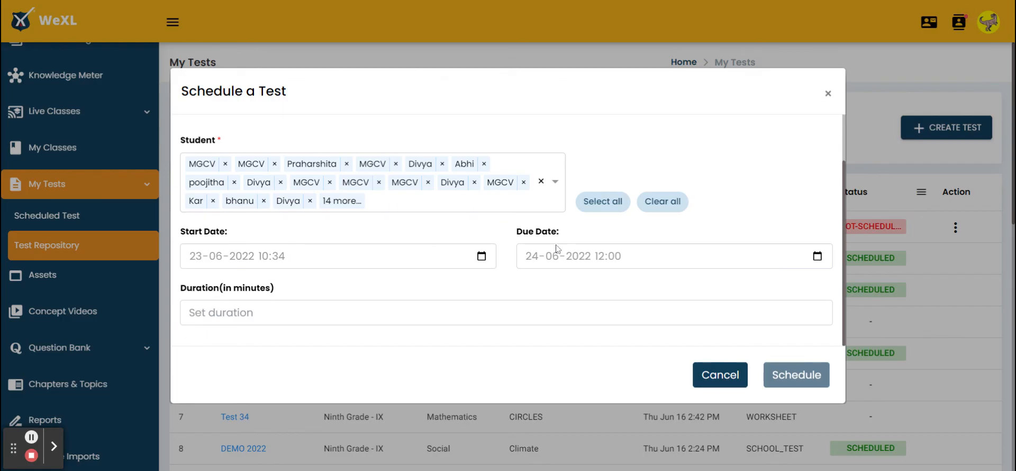
{"action": "left_click", "coordinate": [533, 262]}
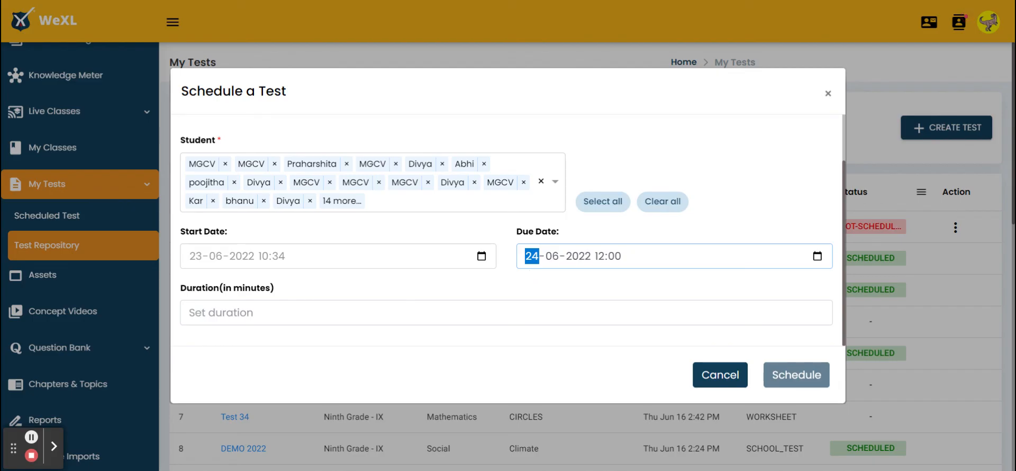
{"action": "type", "text": "23"}
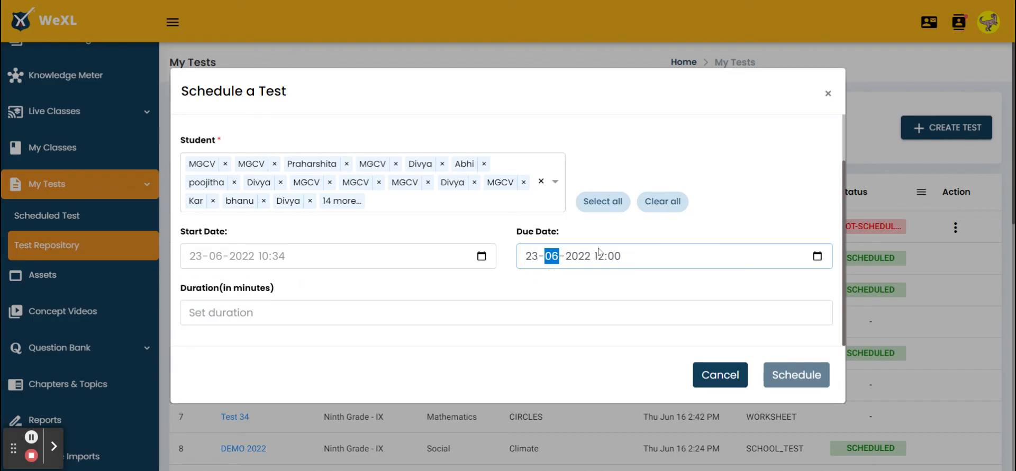
{"action": "left_click", "coordinate": [601, 257]}
{"action": "type", "text": "11"}
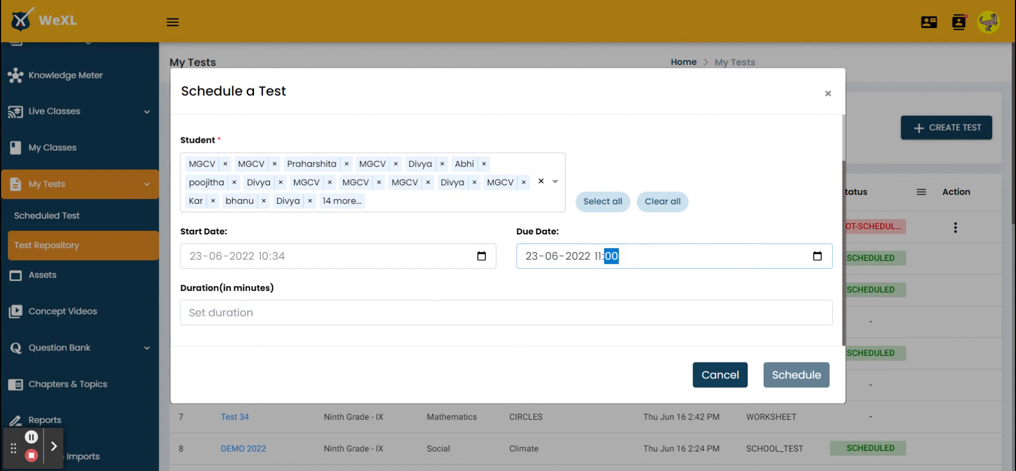
Step: Set the test duration to 15 minutes and schedule the test
{"action": "left_click", "coordinate": [344, 324]}
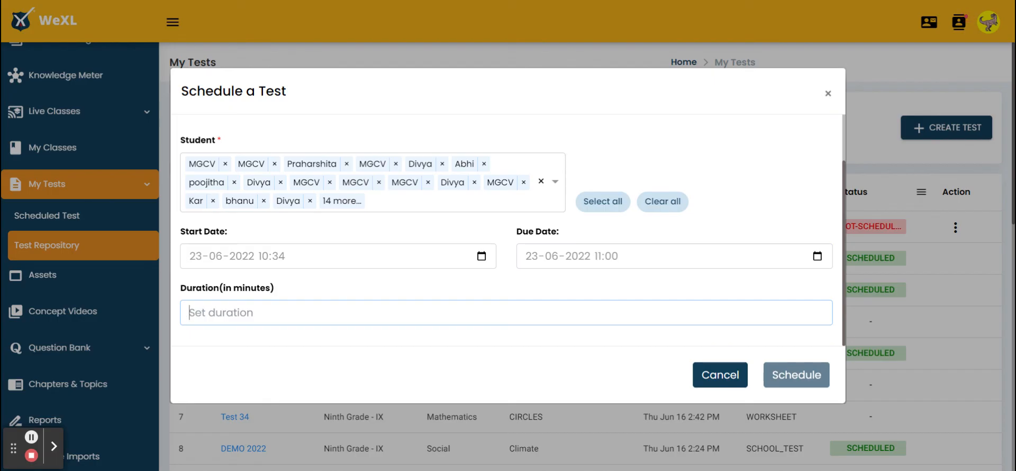
{"action": "type", "text": "15"}
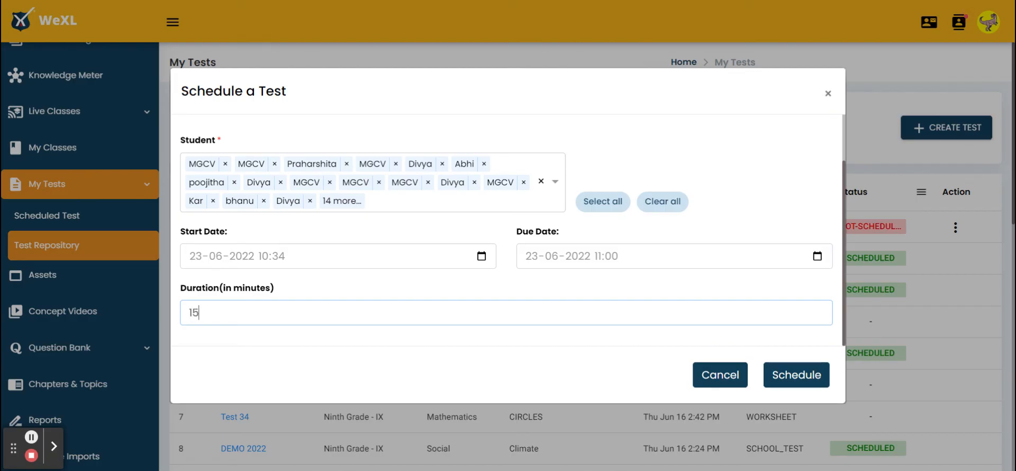
{"action": "left_click", "coordinate": [804, 379]}
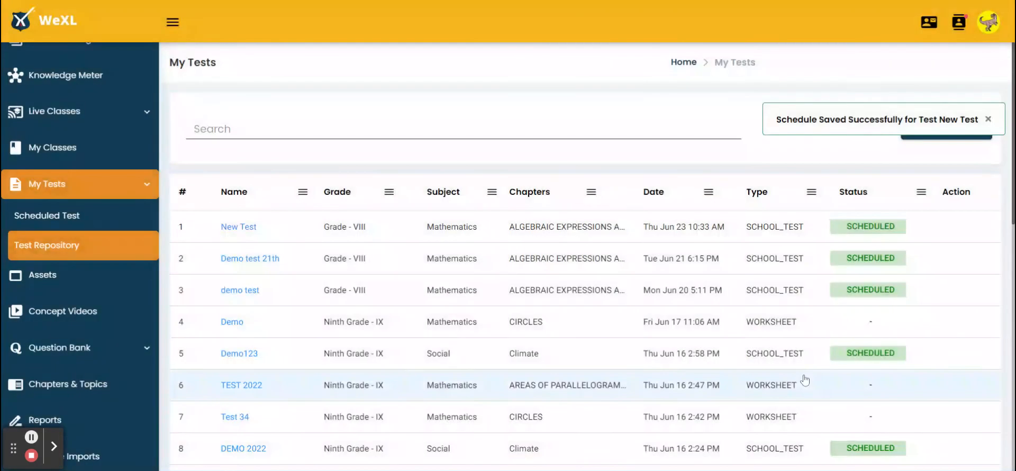